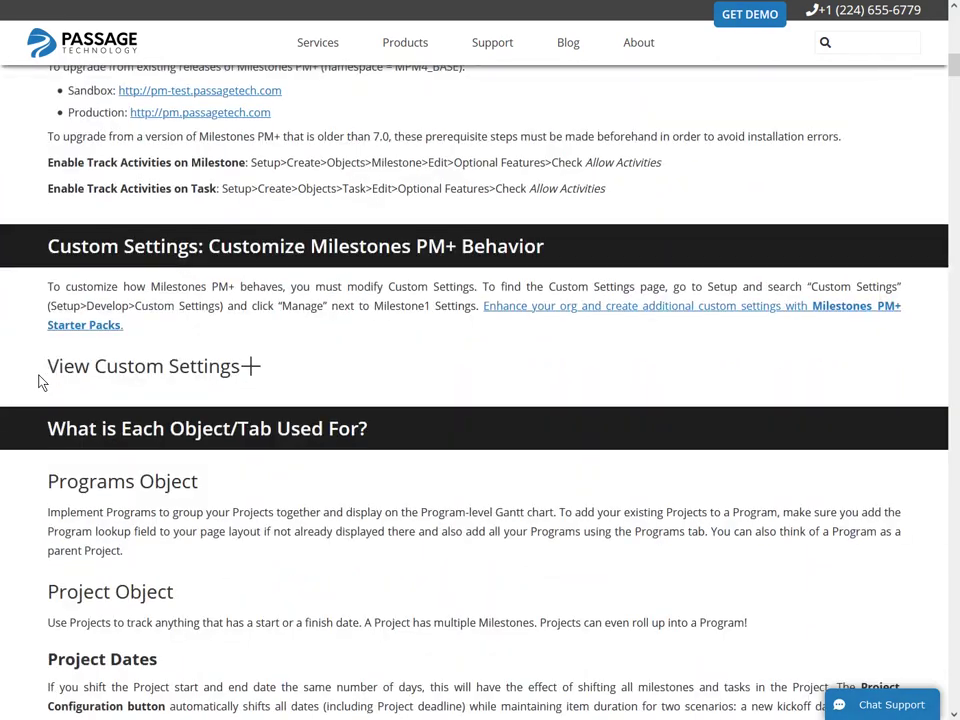
# Step: Expand 'View Custom Settings' in the admin guide to show each setting and its description
pyautogui.click(55, 369)
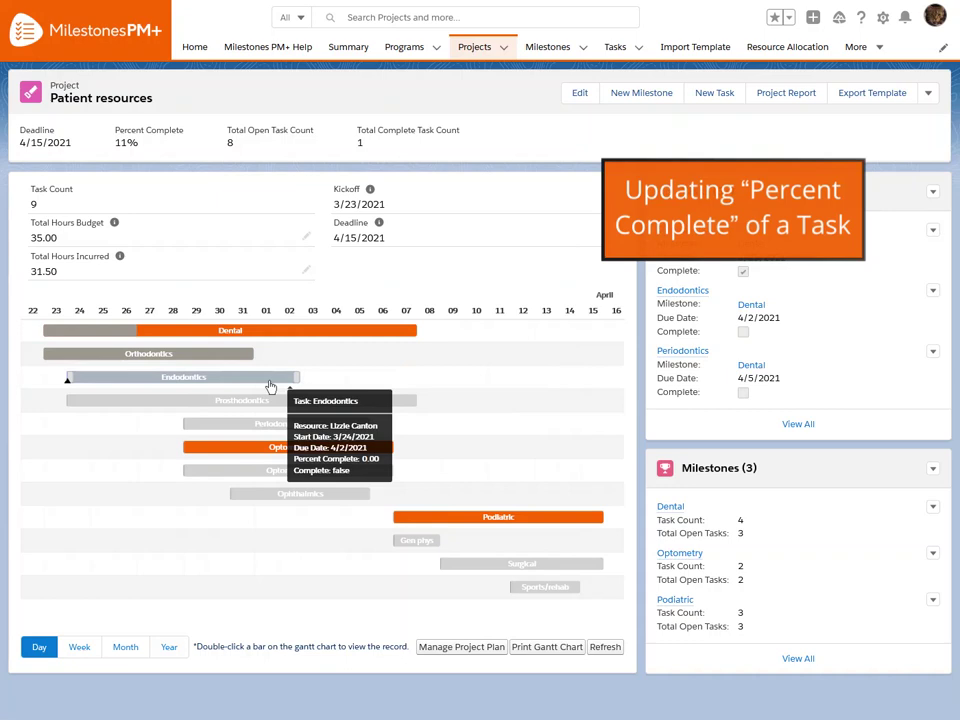
# Step: Set Endodontics to 17% complete, drag its start later to shorten it, then shift the whole bar later
pyautogui.doubleClick(110, 380)
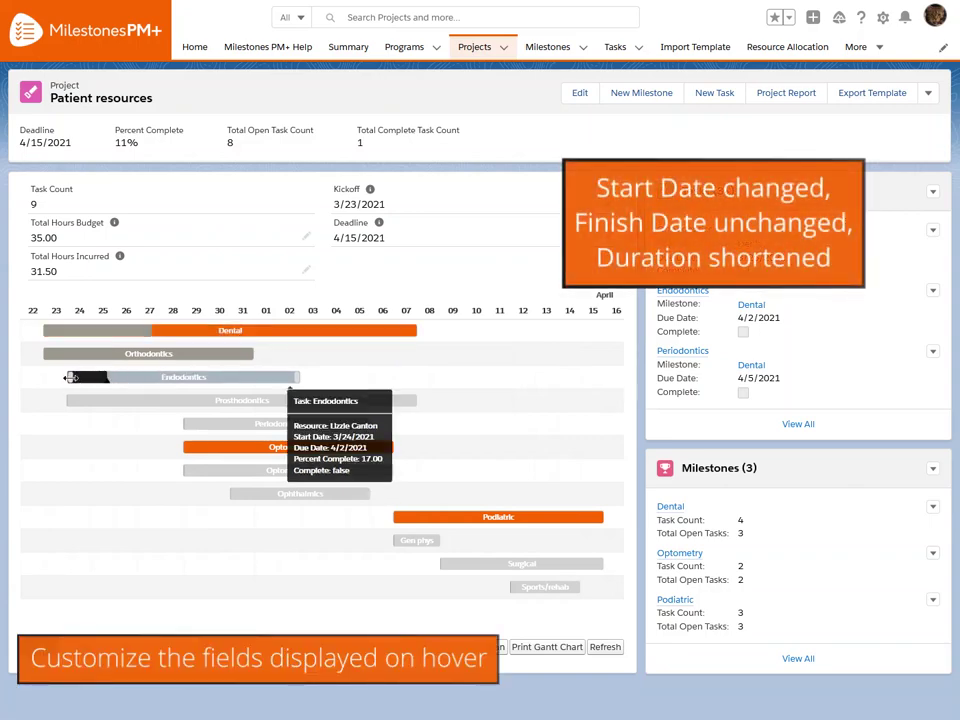
pyautogui.moveTo(70, 377); pyautogui.dragTo(160, 382)
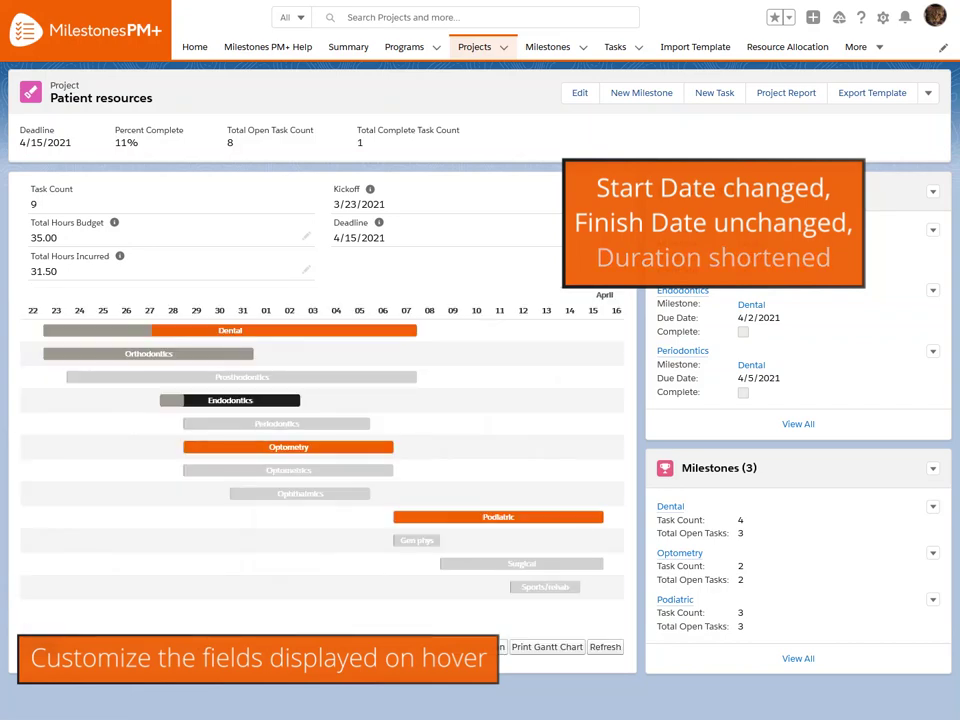
pyautogui.moveTo(271, 406); pyautogui.dragTo(295, 407)
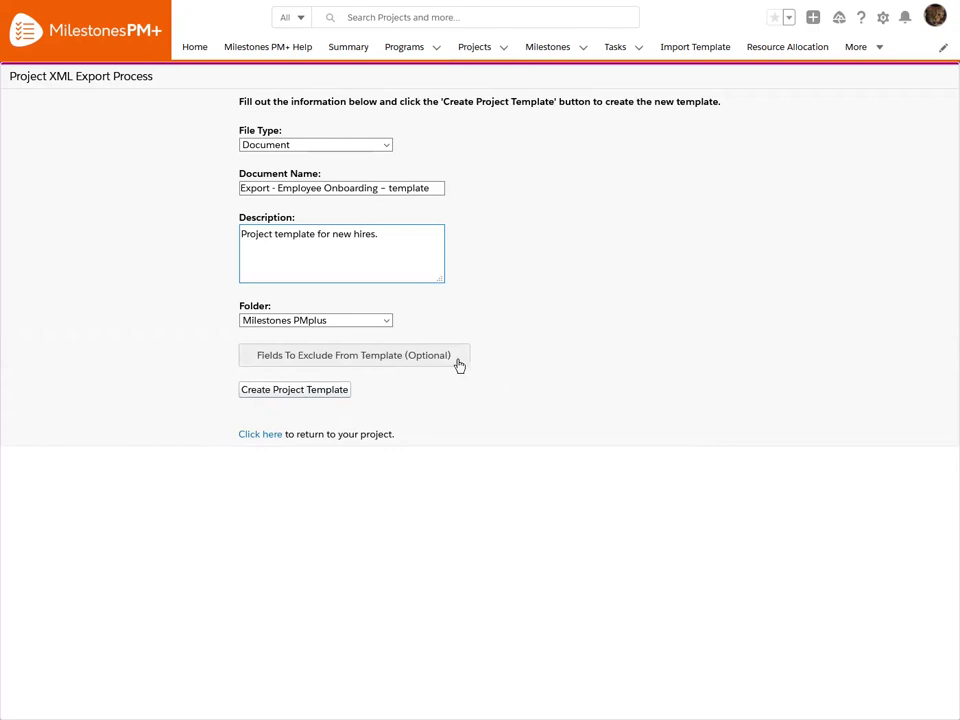
# Step: Expand 'Fields To Exclude From Template' on the Employee Onboarding Project XML Export form
pyautogui.click(456, 358)
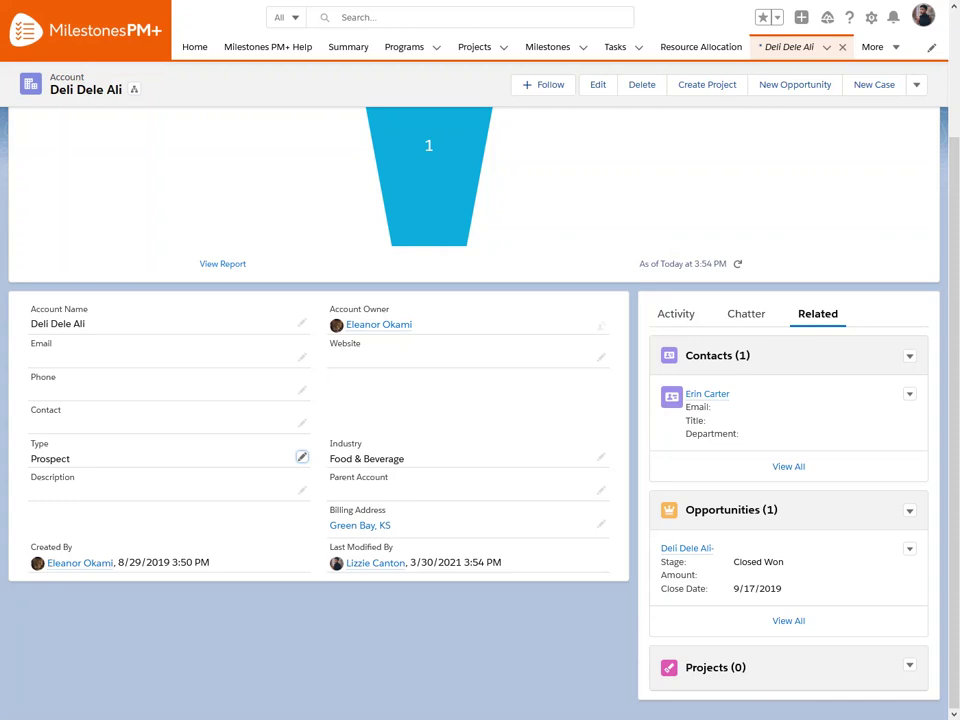
# Step: Save Deli Dele Ali as a Customer - Channel account and add 'SHP Contract Project' to contract 00000101
pyautogui.click(301, 456)
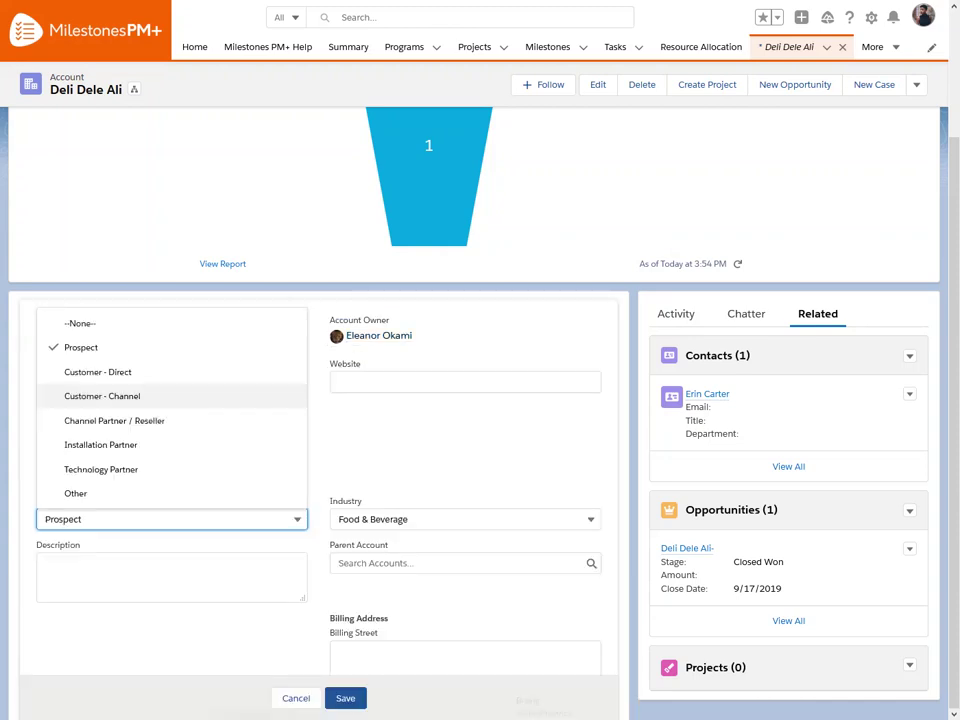
pyautogui.click(102, 396)
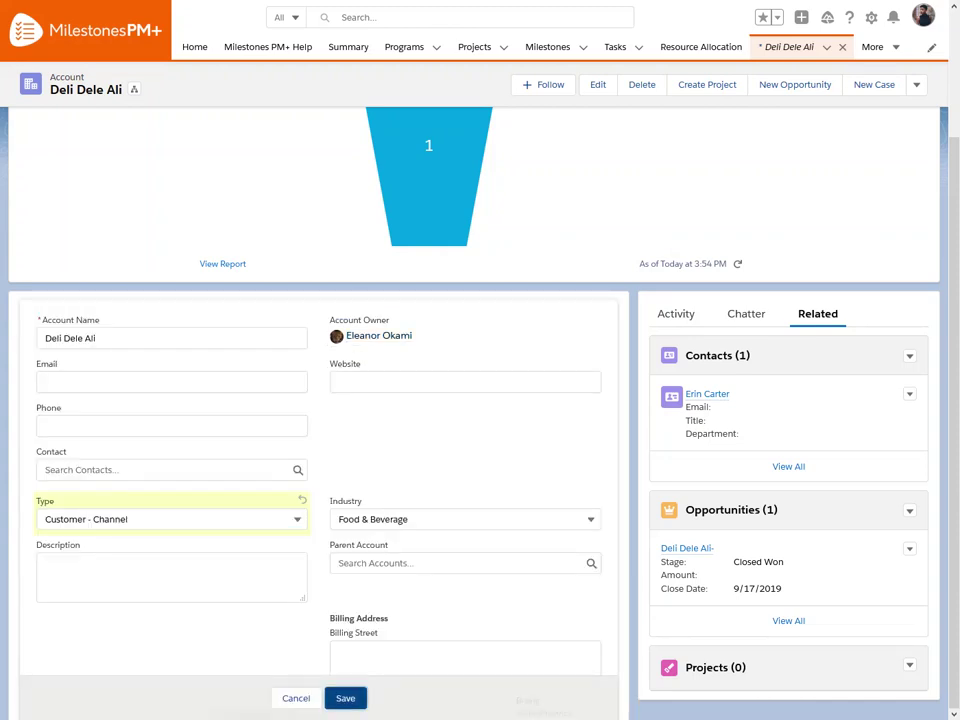
pyautogui.click(345, 698)
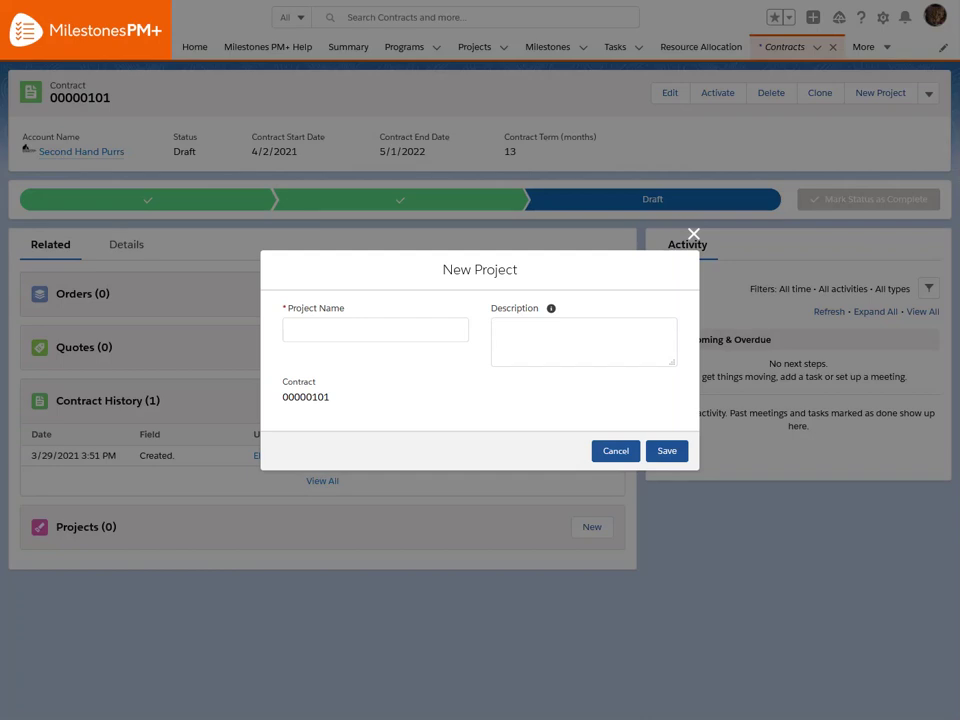
pyautogui.write('SHP Contract Project')
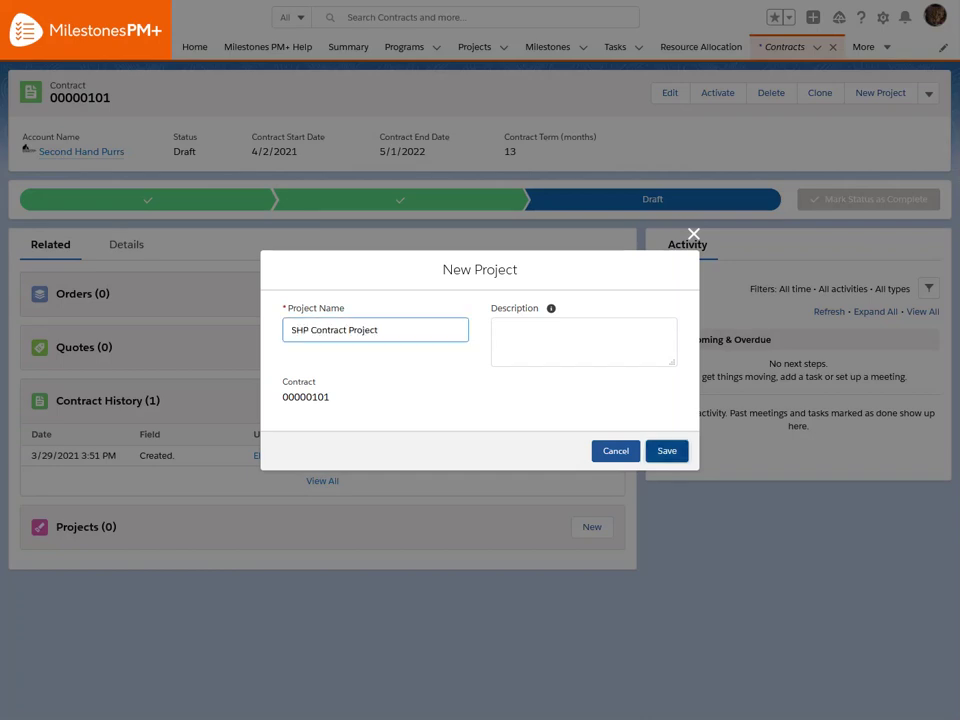
pyautogui.press('Return')
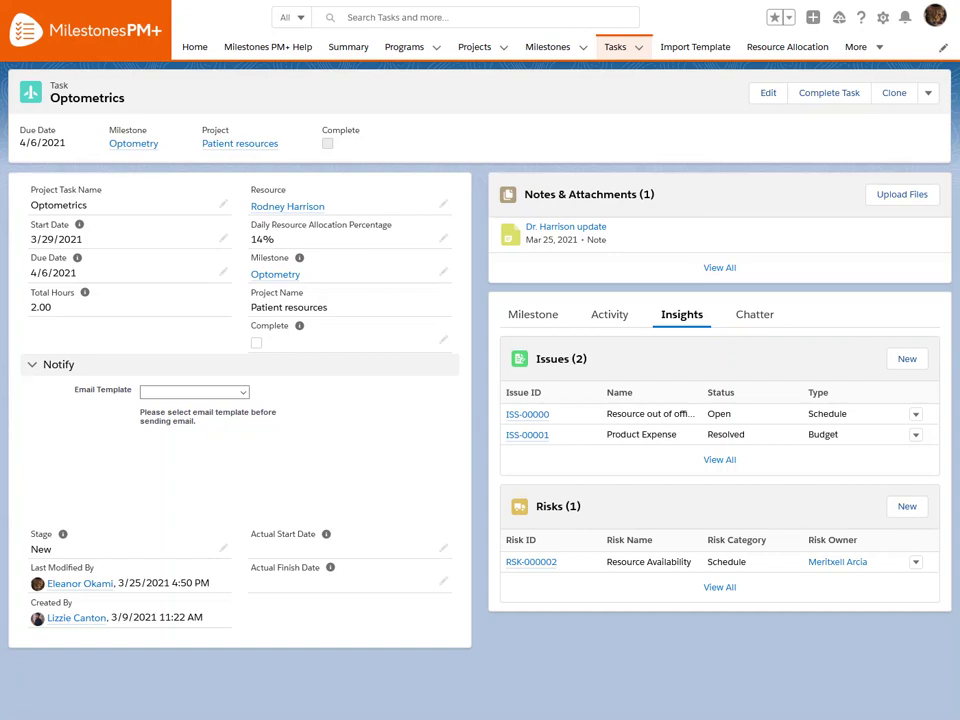
# Step: Open issue ISS-00000, 'Resource out of office', from the Optometrics task's Insights tab
pyautogui.click(527, 414)
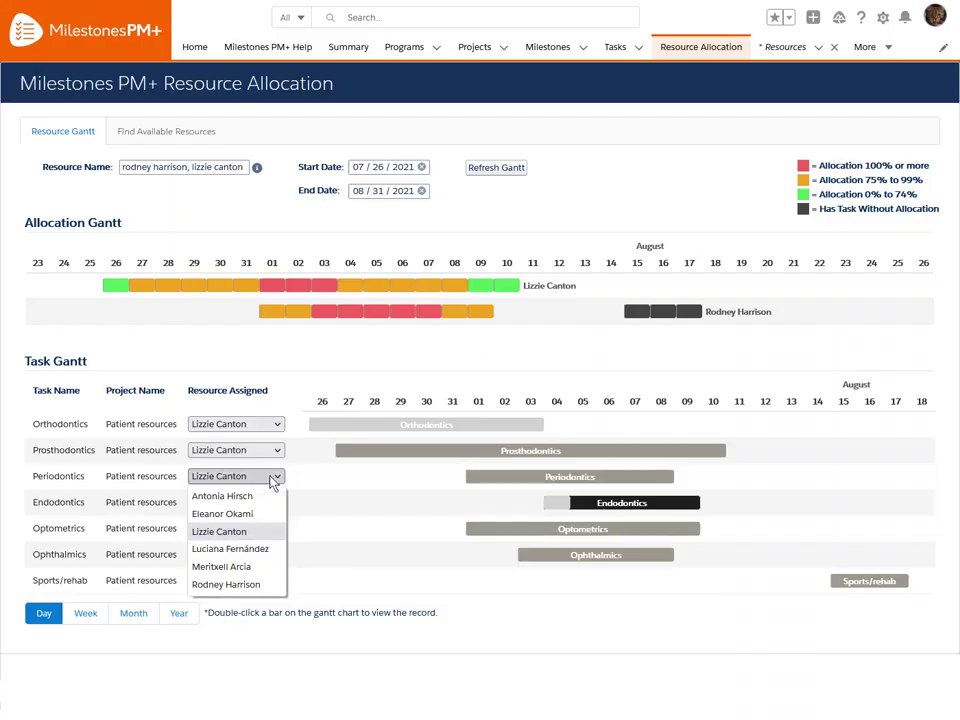
# Step: Change Periodontics' Resource Assigned to a less busy resource in Resource Allocation
pyautogui.click(274, 566)
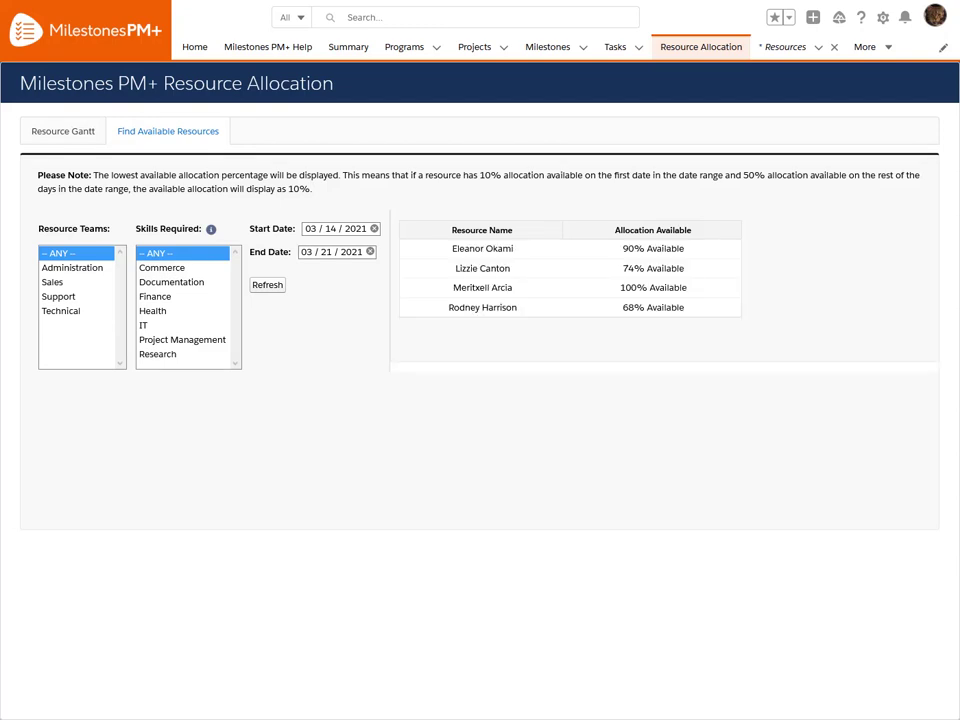
# Step: Select Health under Skills Required to filter the available resources
pyautogui.click(183, 311)
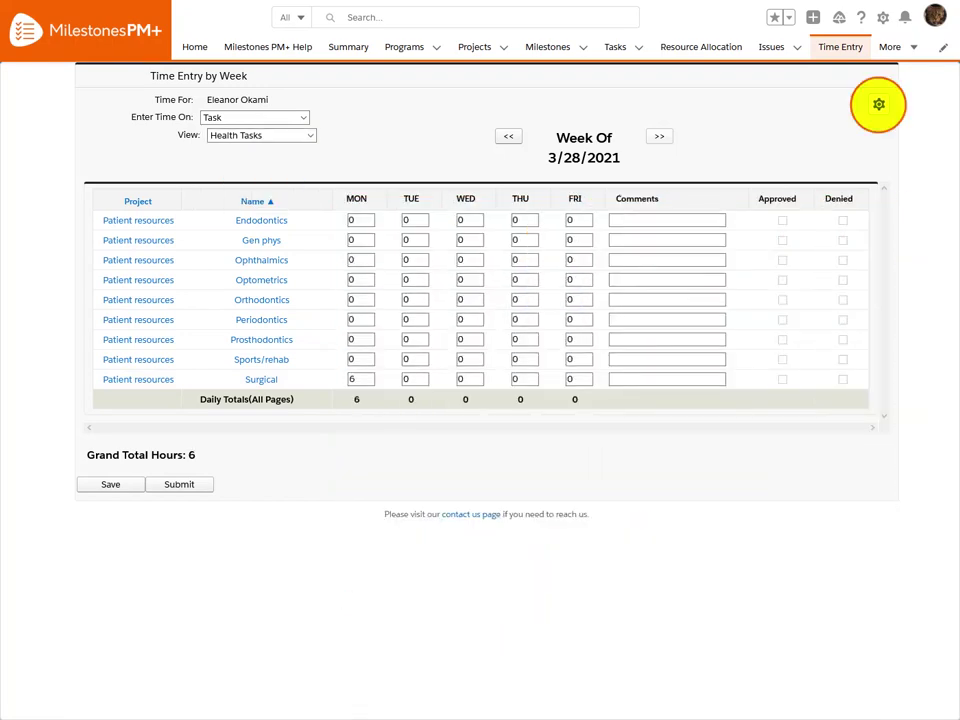
# Step: Review the Time Entry Settings, then enter 3 hours on Optometrics for Wednesday
pyautogui.click(879, 104)
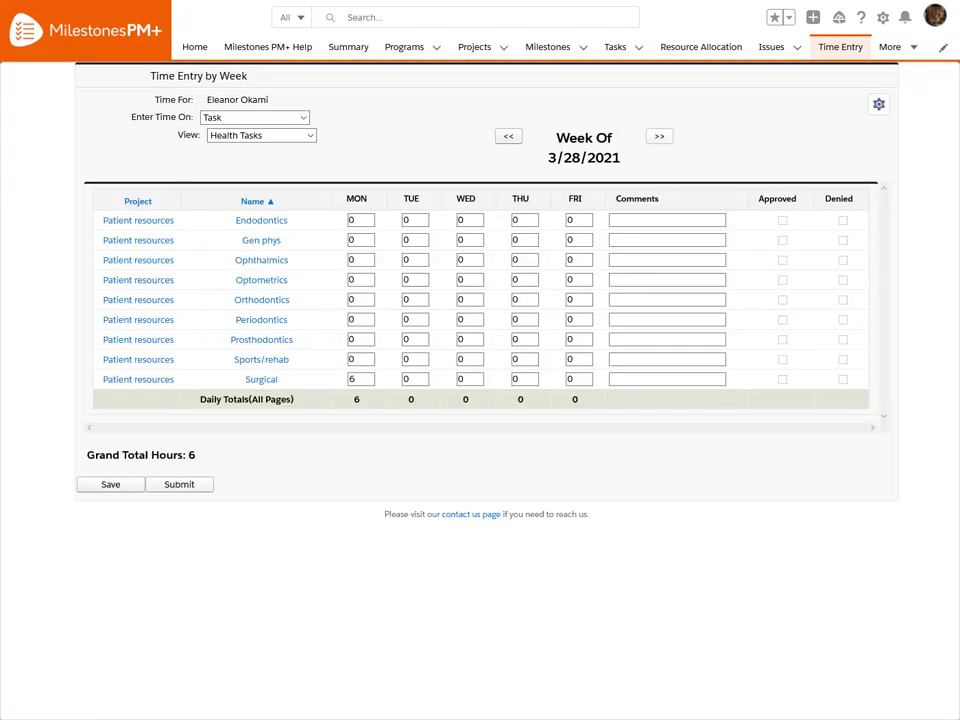
pyautogui.write('3')
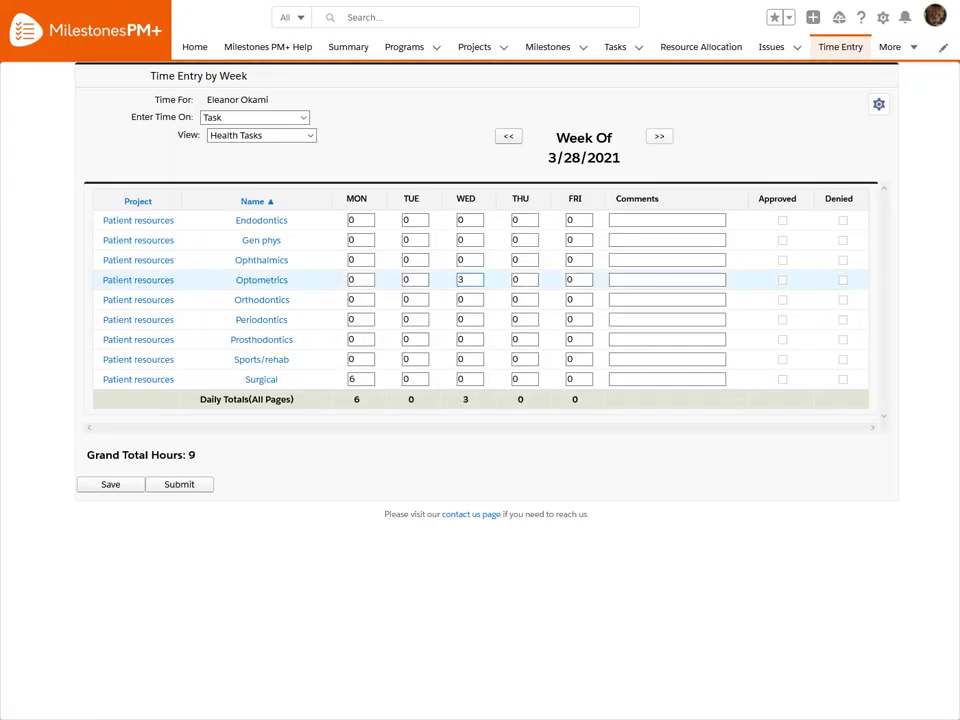